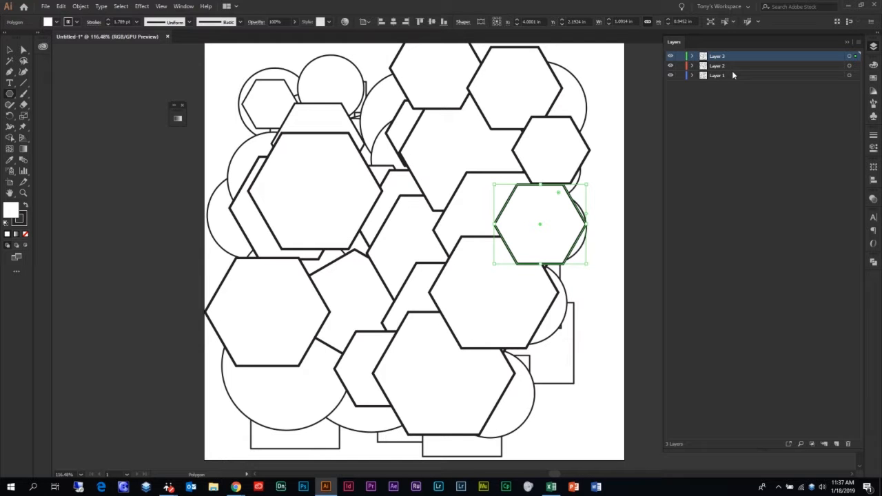
- Expand Layers 1, 2 and 3 to examine the objects they contain, and collapse Layers 3 and 2 again
click(692, 75)
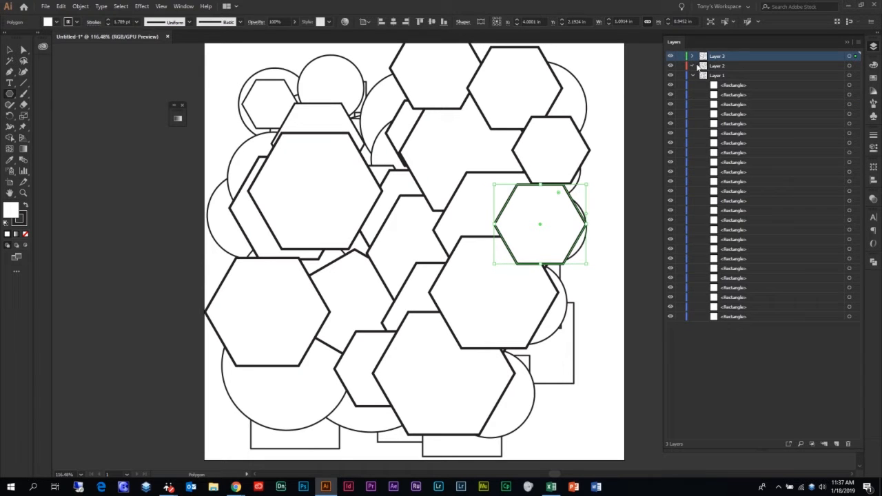
click(693, 65)
click(694, 56)
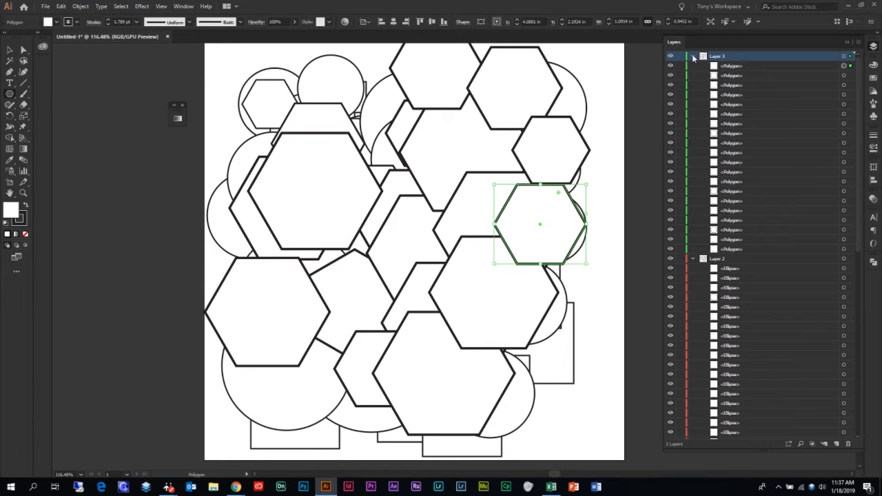
click(694, 57)
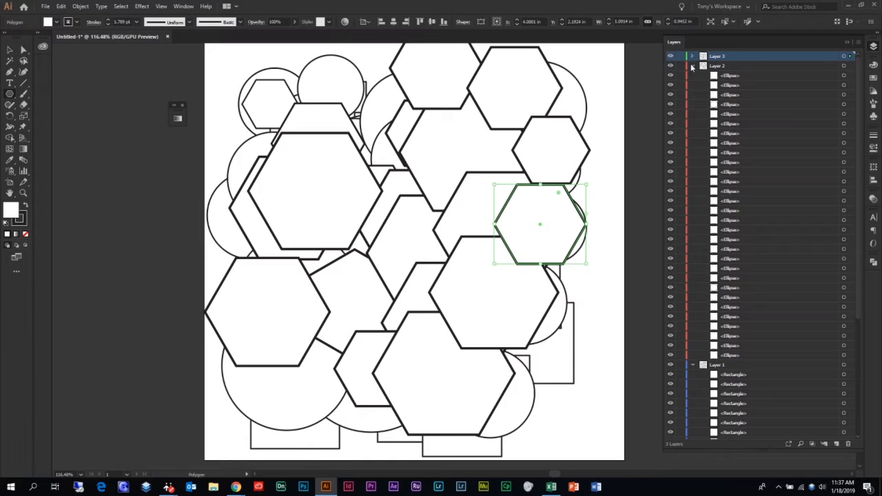
click(694, 65)
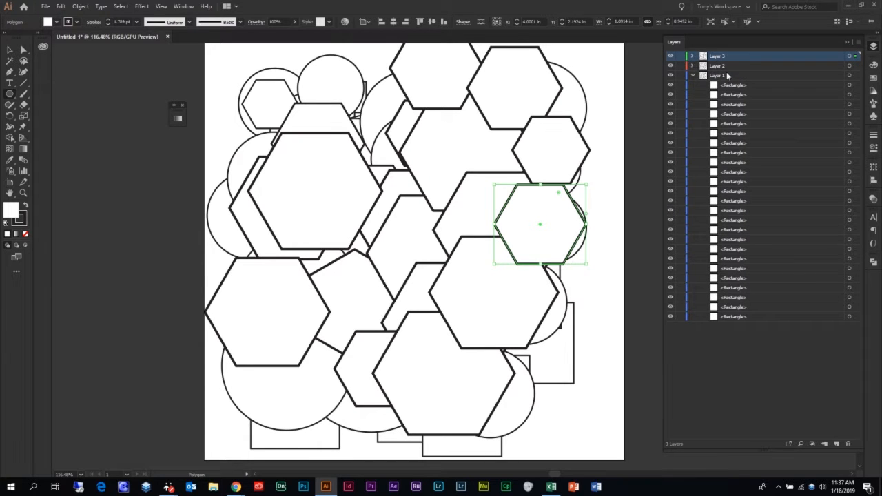
- Hide Layer 3 and Layer 2 so that only the squares on Layer 1 are shown
click(754, 76)
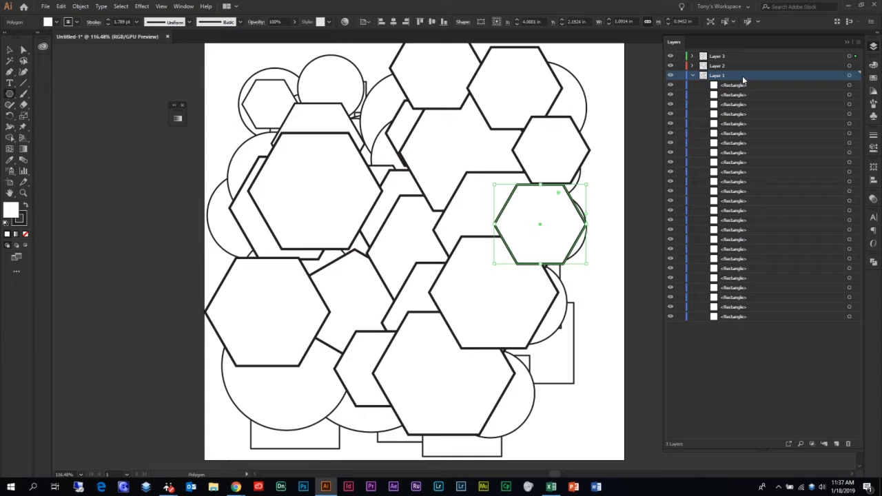
click(672, 57)
click(675, 67)
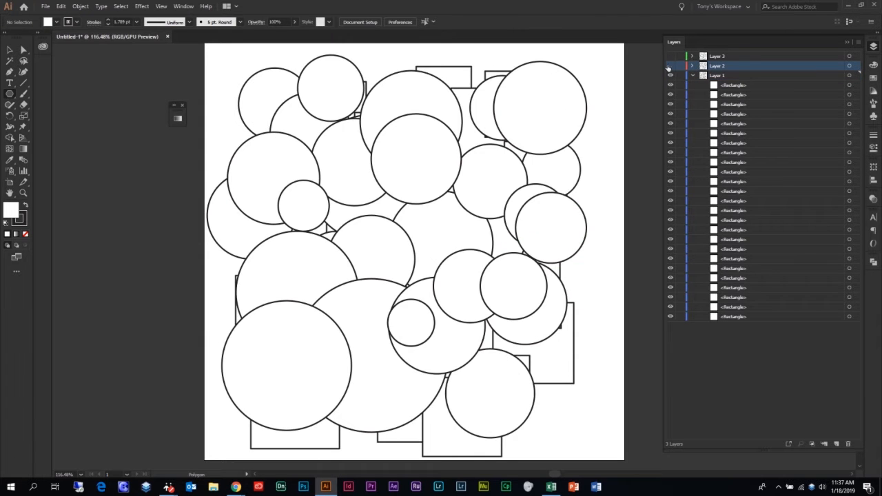
click(672, 65)
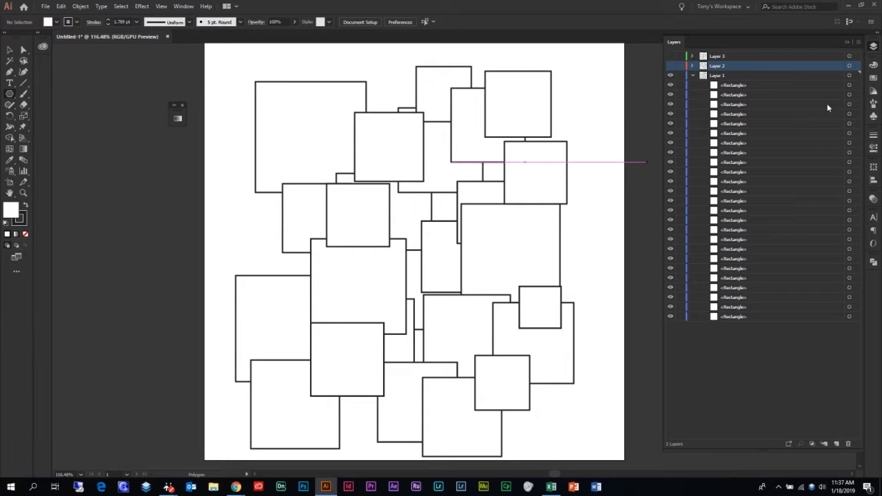
- Move the square near the artboard's upper-right corner slightly down and to the left with the Selection tool
click(520, 105)
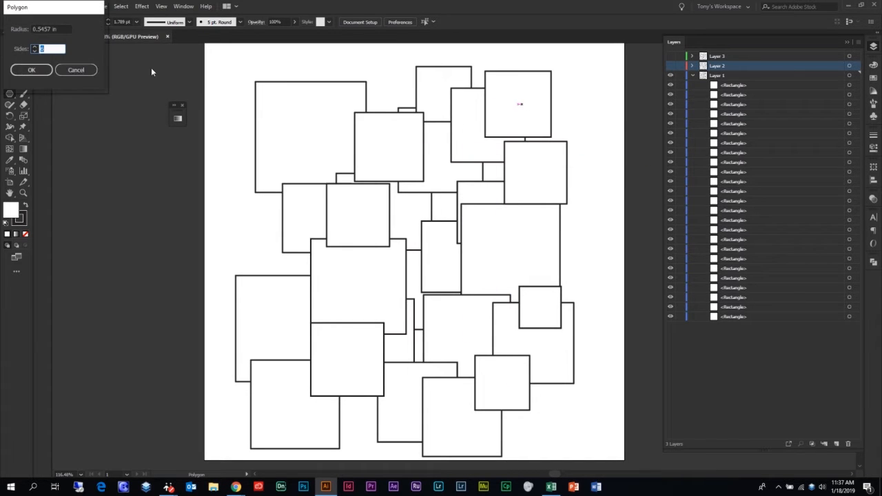
click(73, 70)
key(v)
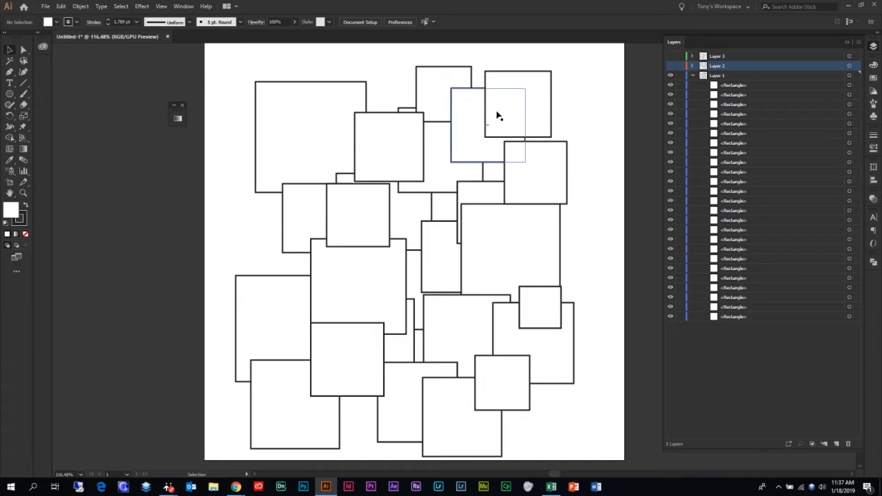
click(540, 105)
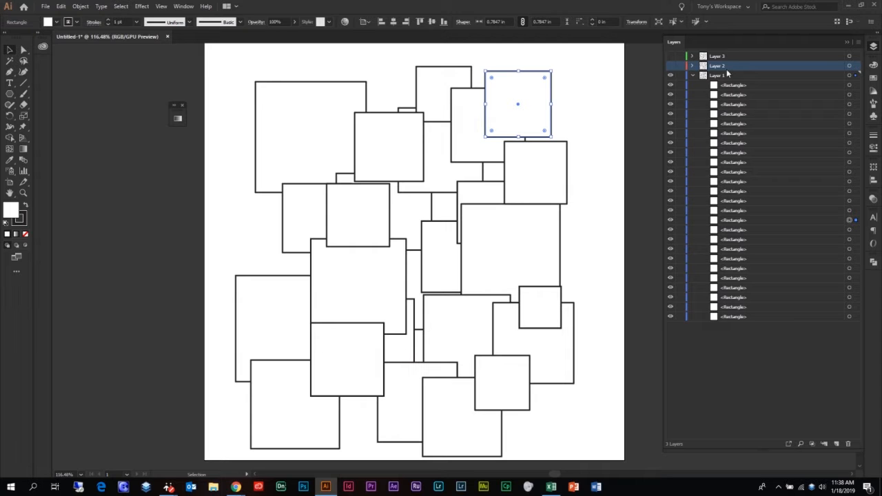
drag(522, 109, 500, 136)
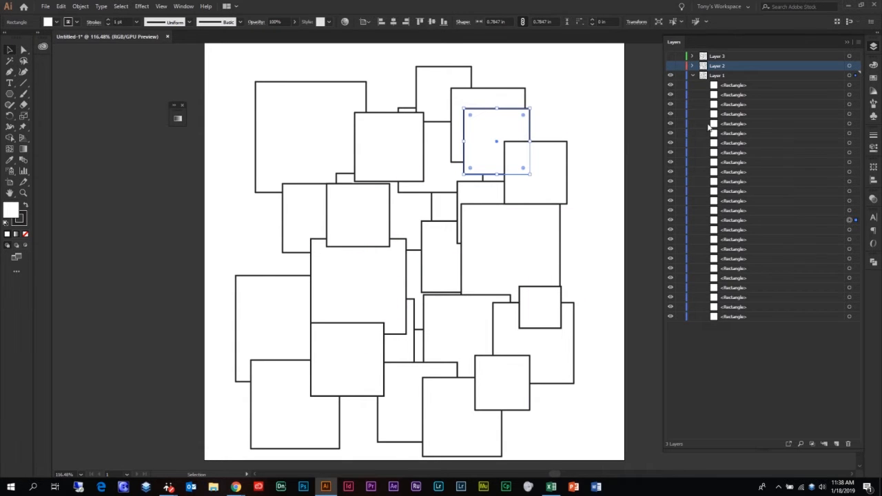
- Undo the square's move and select the topmost rectangle in Layer 1's stacking order
key(ctrl+z)
key(ctrl+z)
key(ctrl+z)
key(ctrl+z)
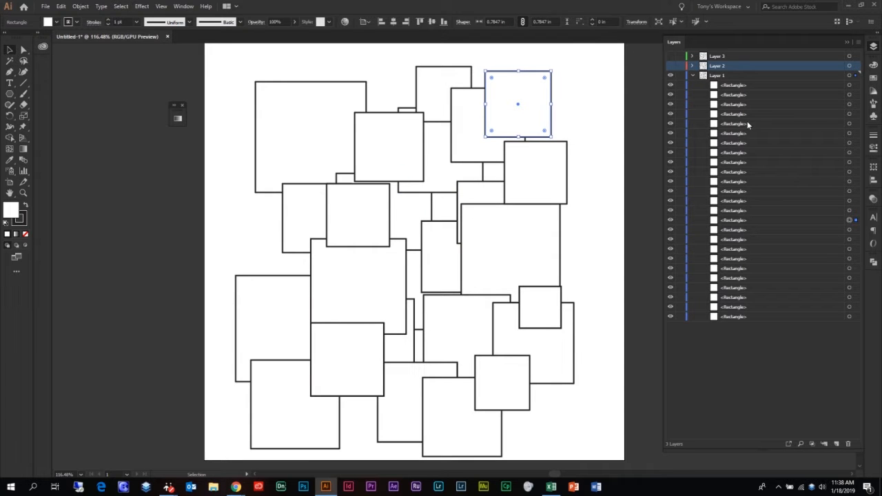
click(849, 85)
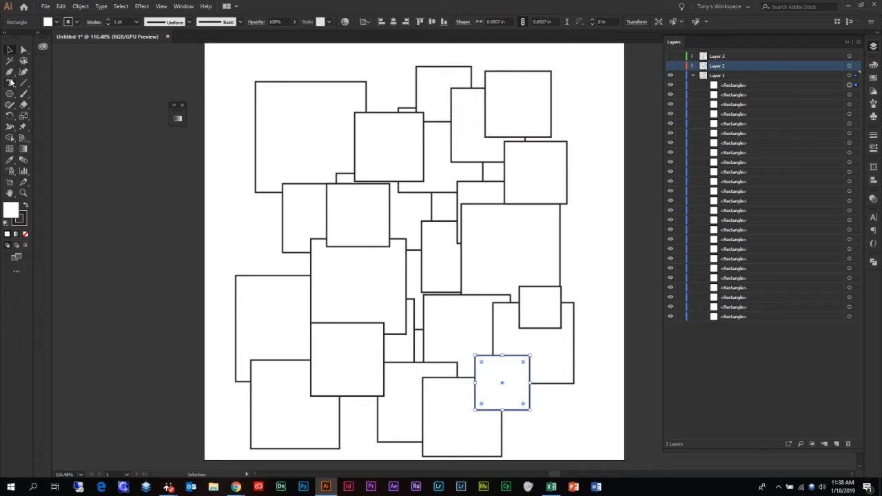
- Draw a closed triangle about 4.5 in wide and 3.4 in high over the squares with the Pen tool
key(p)
click(223, 65)
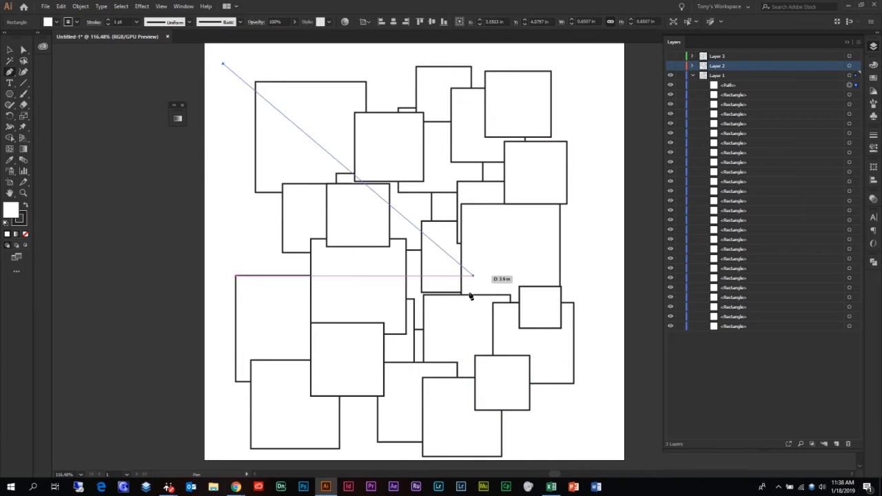
click(455, 344)
click(602, 200)
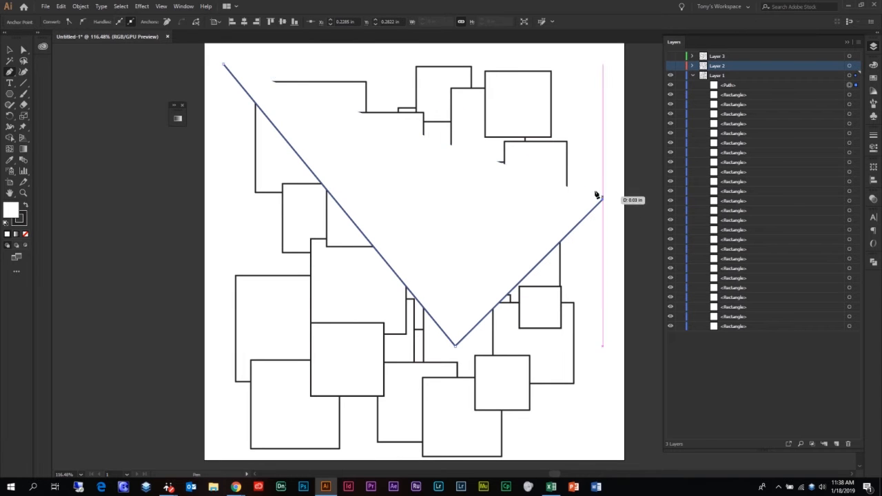
click(224, 66)
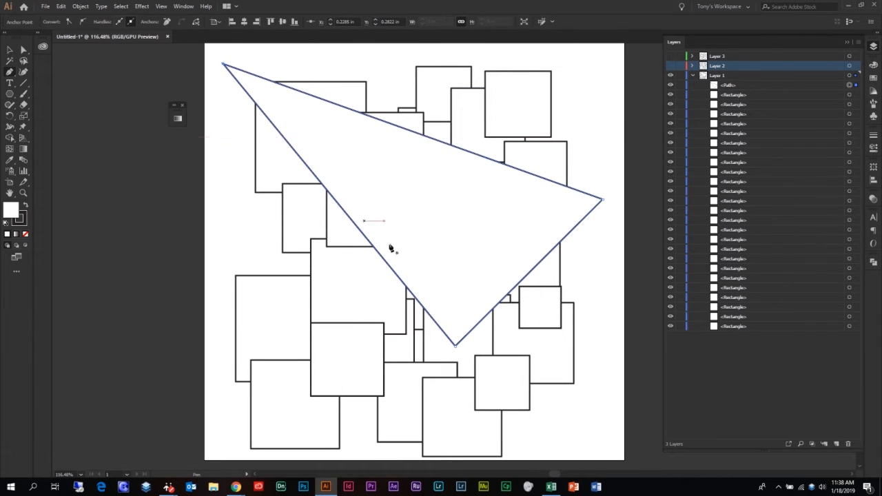
- Move the triangle path below the top six rectangles in Layer 1's stacking order
click(739, 84)
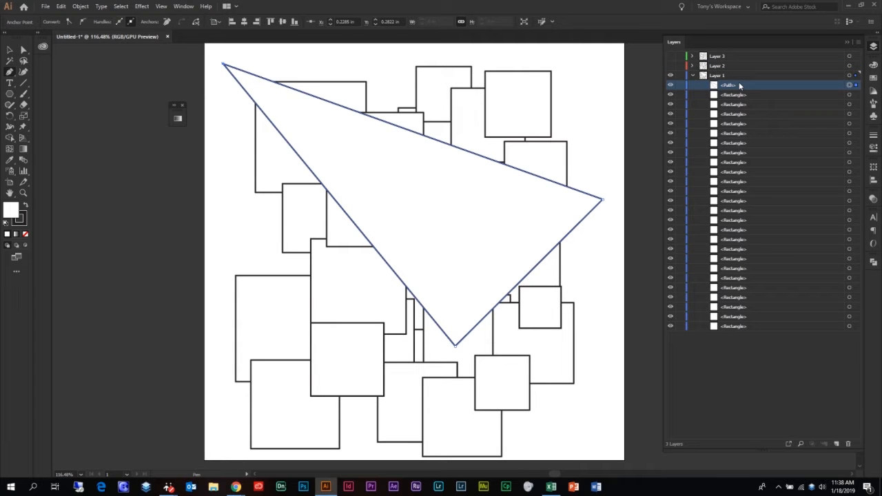
drag(740, 82, 762, 146)
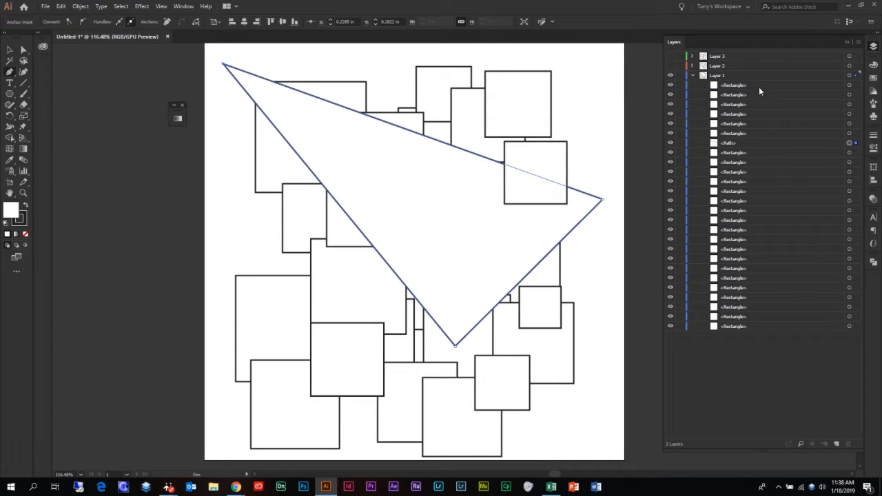
click(763, 142)
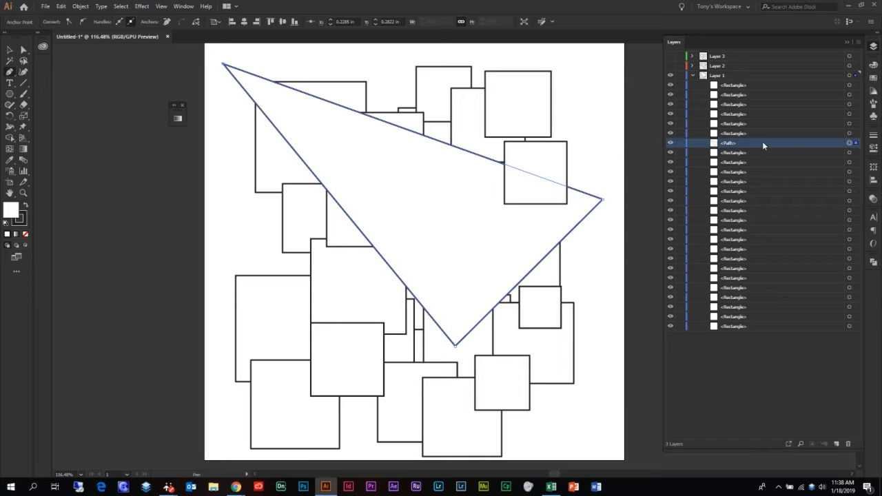
- Undo the stray pen point and place the triangle path below the top eight rectangles in Layer 1
click(467, 216)
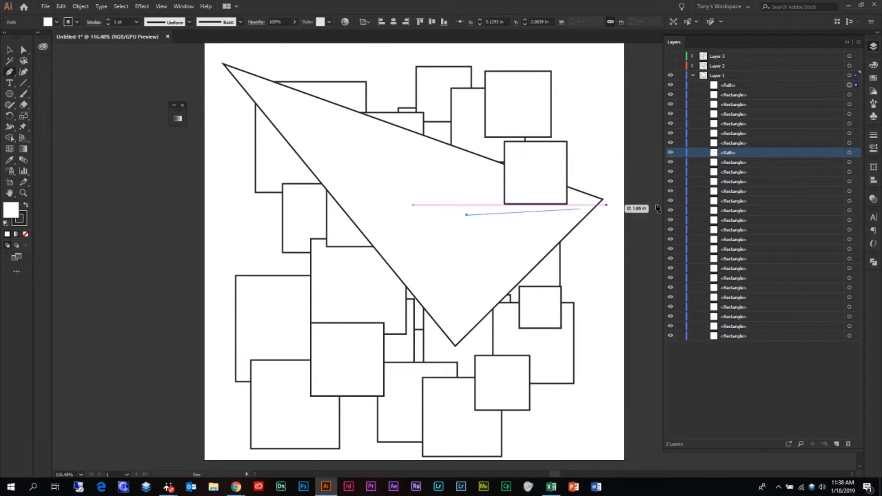
drag(752, 151, 755, 223)
key(ctrl+z)
key(ctrl+z)
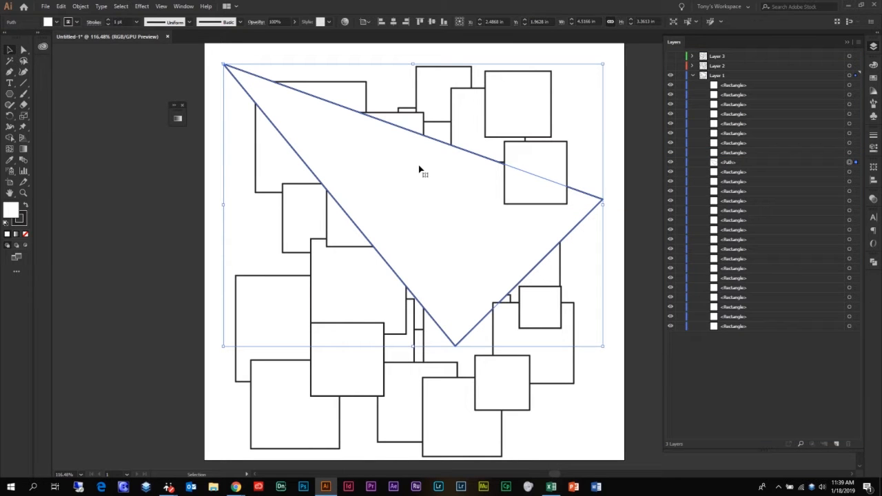
click(804, 163)
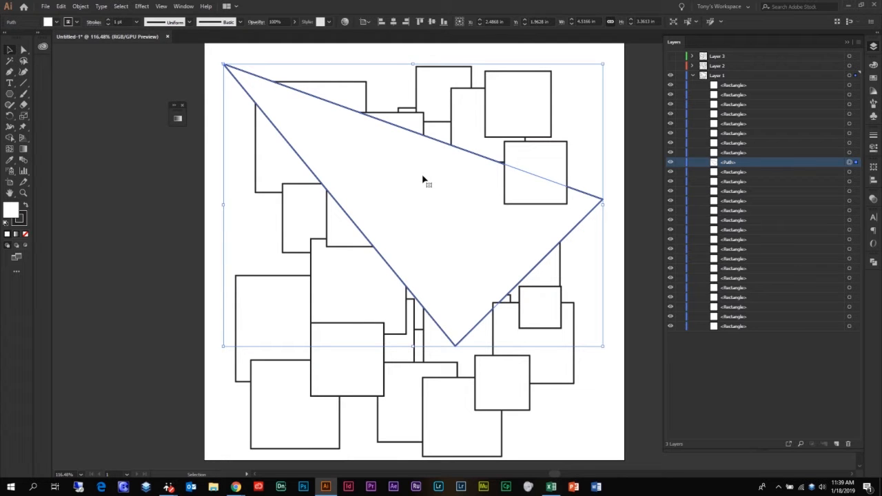
- Send the triangle backward one level at a time until it sits below the top eighteen rectangles in Layer 1
key(a)
key(ctrl+bracketleft)
key(ctrl+bracketleft)
key(ctrl+bracketleft)
key(ctrl+bracketleft)
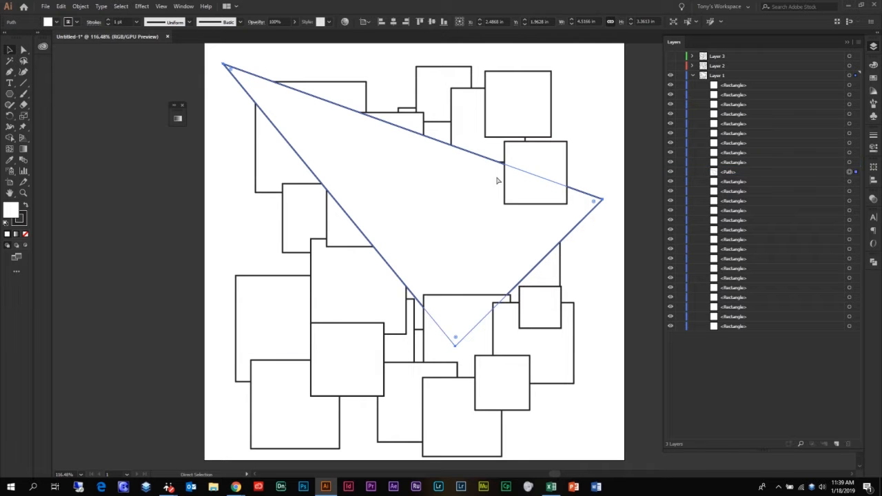
key(ctrl+bracketleft)
key(ctrl+bracketleft)
key(ctrl+bracketleft)
key(ctrl+bracketleft)
key(ctrl+bracketleft)
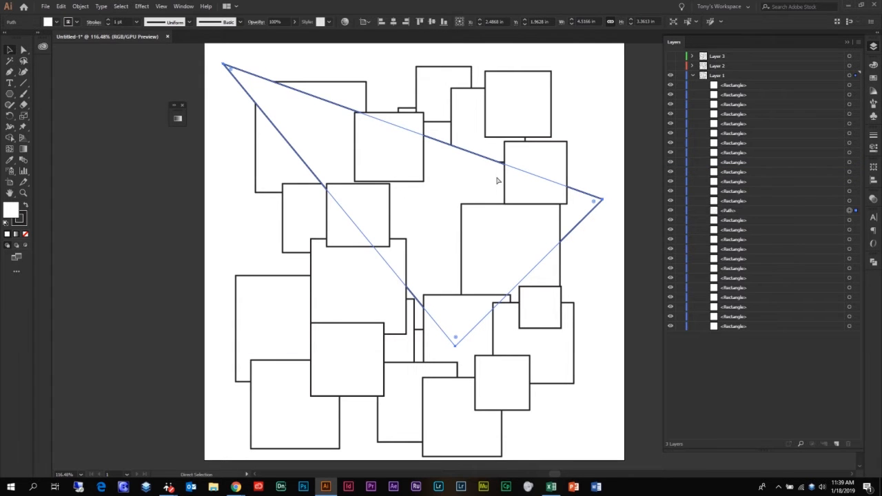
key(ctrl+bracketleft)
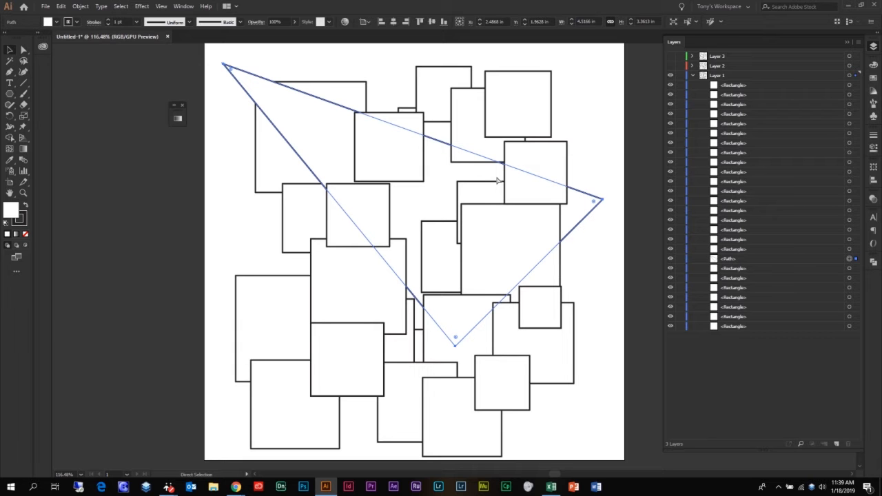
- Bring the triangle forward one level at a time until it is the topmost object in Layer 1
key(ctrl+bracketright)
key(ctrl+bracketright)
key(ctrl+bracketright)
key(ctrl+bracketright)
key(ctrl+bracketright)
key(ctrl+bracketright)
key(ctrl+bracketright)
key(ctrl+bracketright)
key(ctrl+bracketright)
key(ctrl+bracketright)
key(ctrl+bracketright)
key(ctrl+bracketright)
key(ctrl+bracketright)
key(ctrl+bracketright)
key(ctrl+bracketright)
key(ctrl+bracketright)
key(ctrl+bracketright)
key(ctrl+bracketright)
key(v)
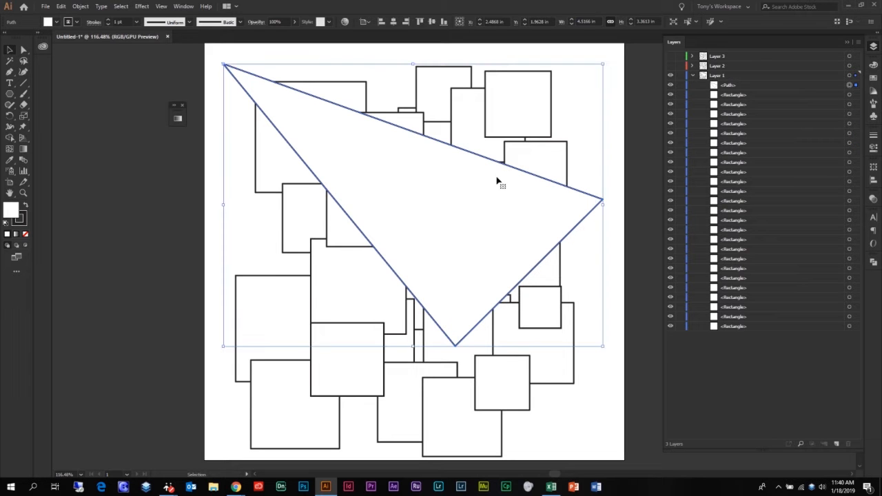
- Hide the triangle path, show it again, and lock it within Layer 1
click(671, 86)
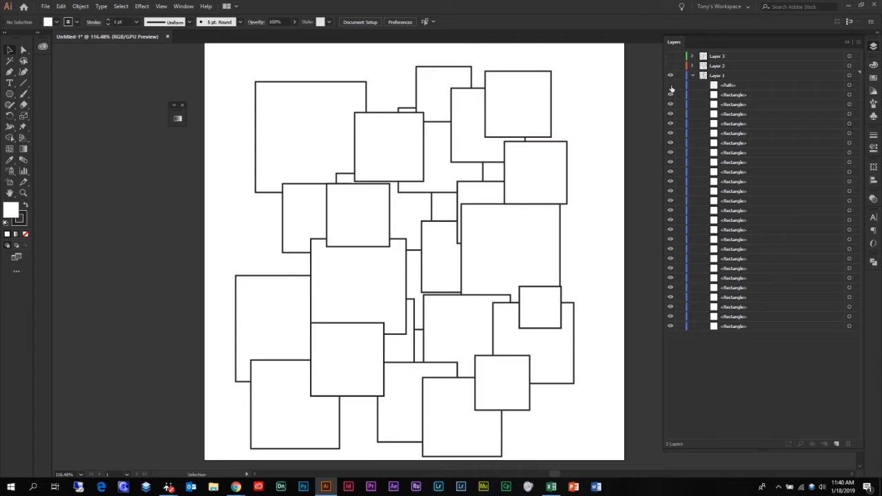
click(671, 86)
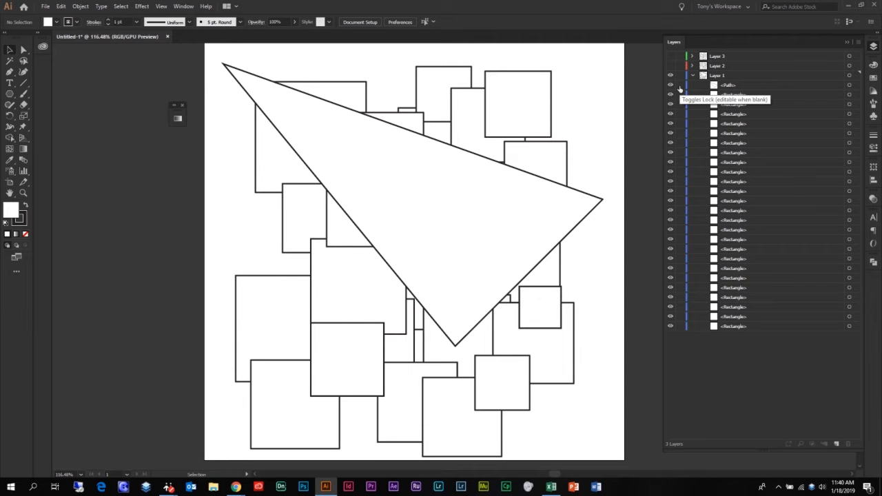
click(680, 86)
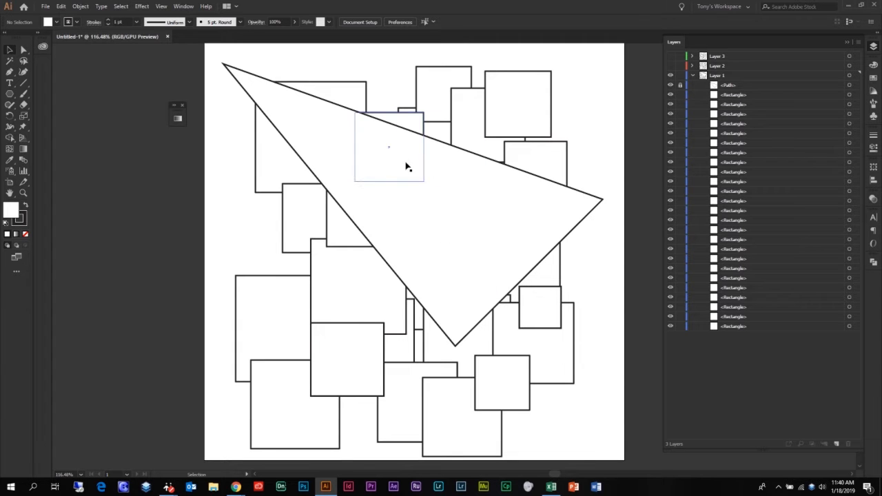
- Select several squares lying under the locked triangle to check that they can be picked through it
click(290, 110)
click(430, 203)
click(461, 191)
click(567, 199)
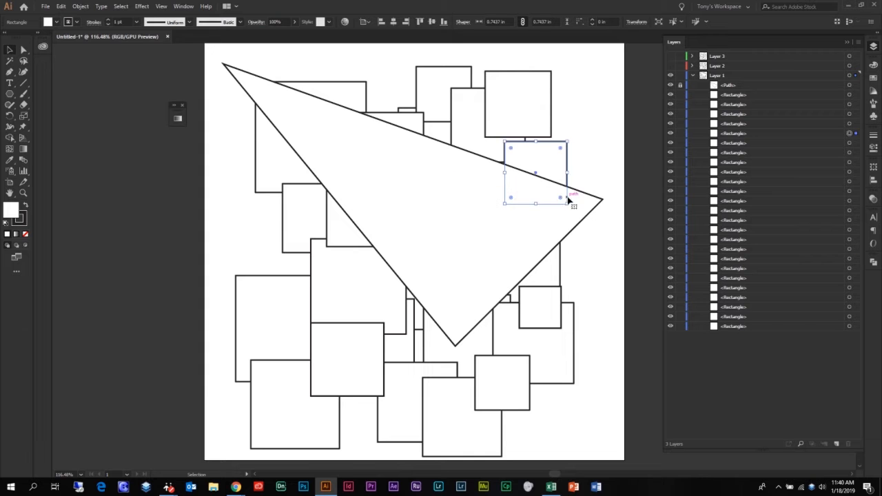
- Try locking the objects in Layer 1 individually, undo that, and lock the whole of Layer 1 instead
drag(681, 87, 689, 325)
key(ctrl+z)
click(679, 76)
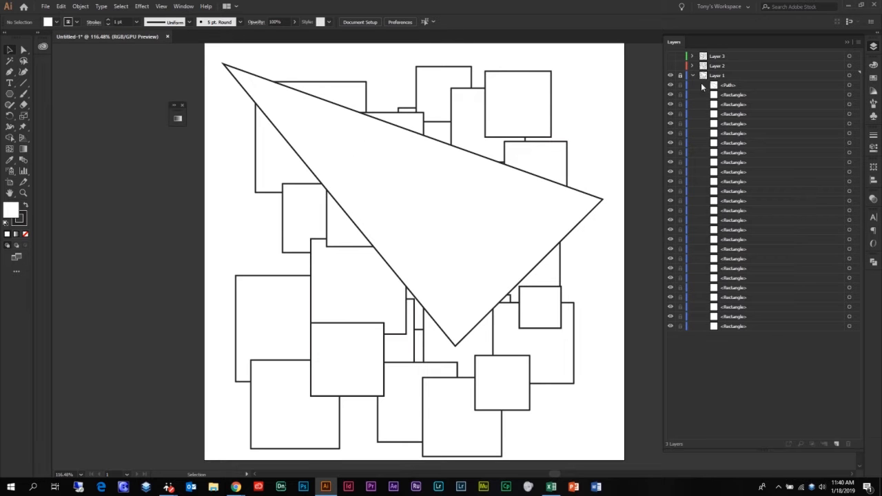
- Show Layer 2, expand and collapse its list of ellipses, and switch its visibility off and back on
click(671, 65)
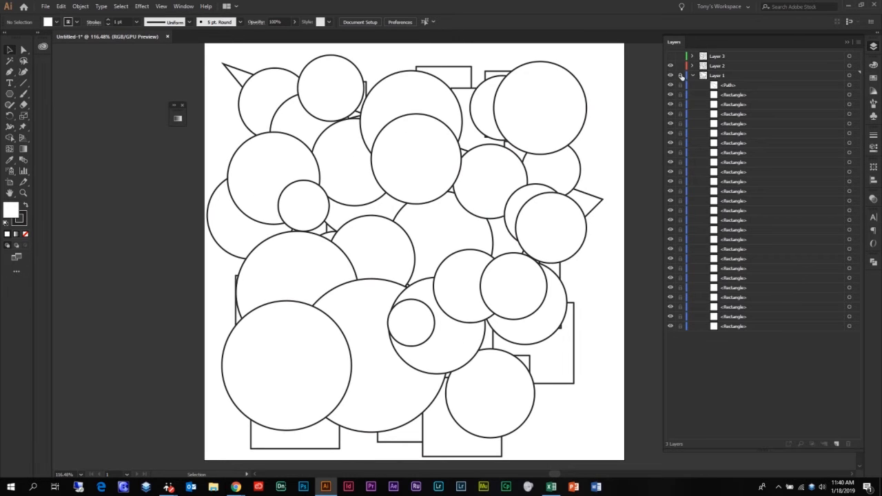
click(693, 66)
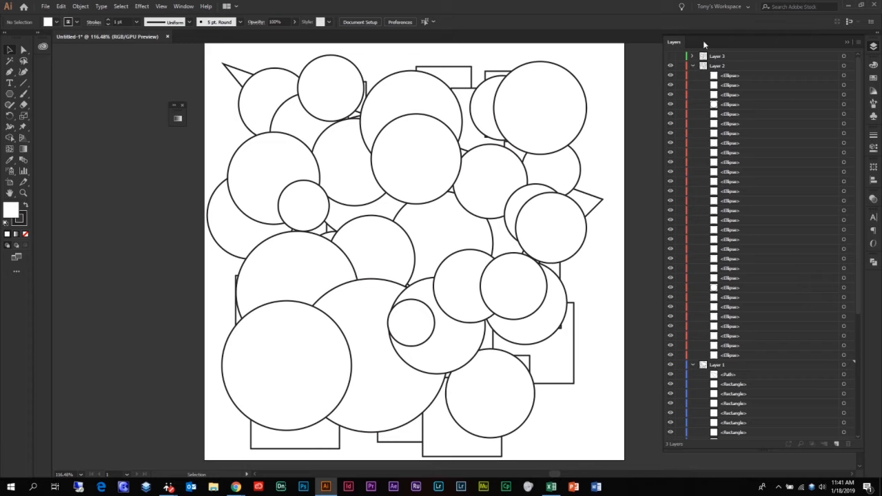
click(693, 65)
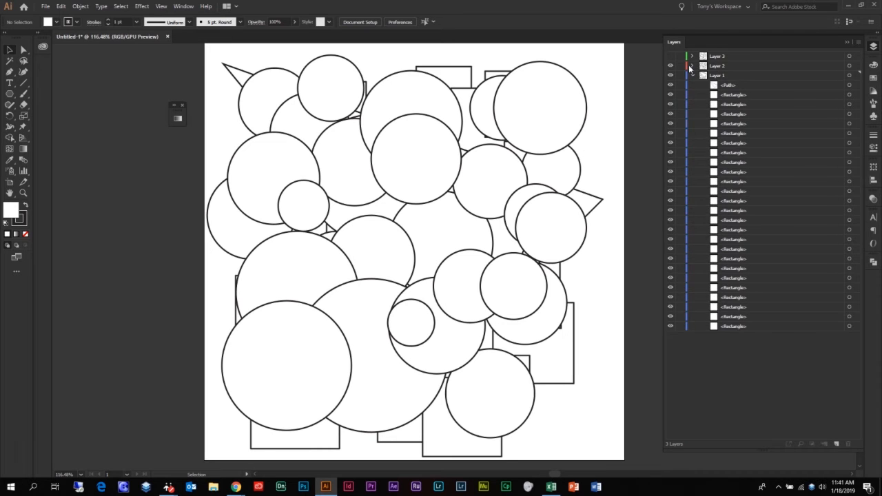
click(672, 65)
click(672, 66)
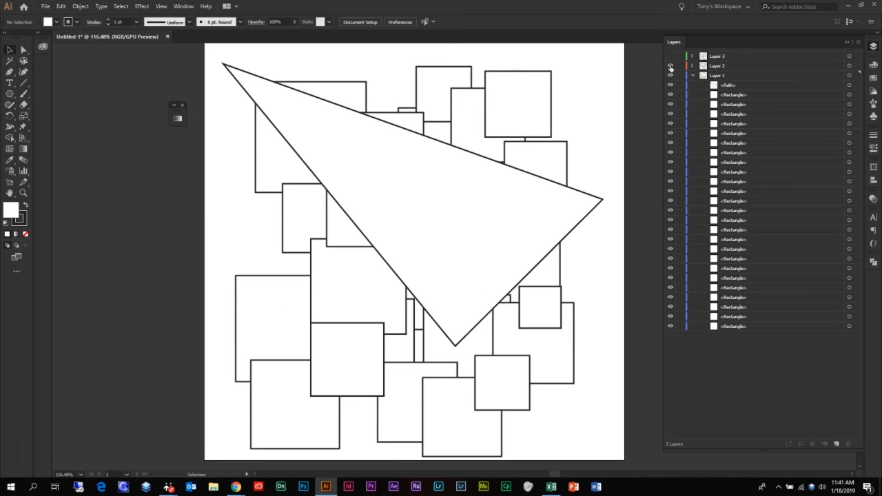
- Show Layer 2, expand its contents, and move the triangle path from Layer 1 to above the ellipses in Layer 2
click(671, 56)
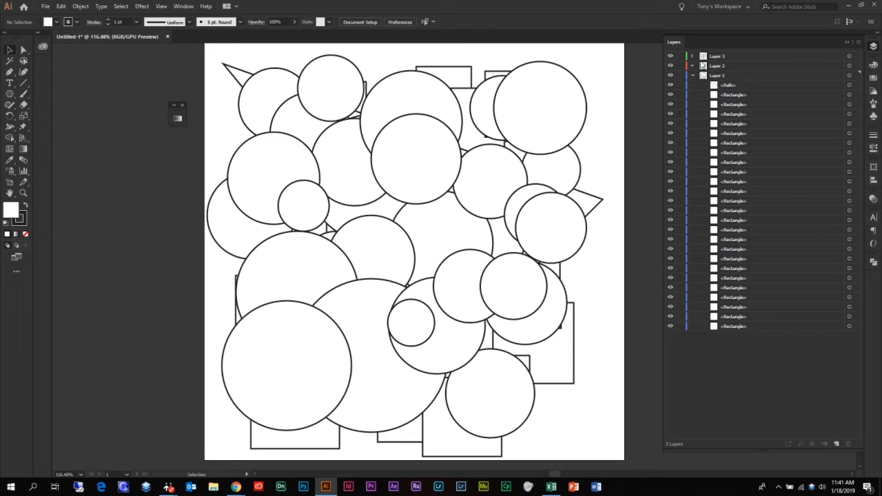
click(693, 66)
click(690, 58)
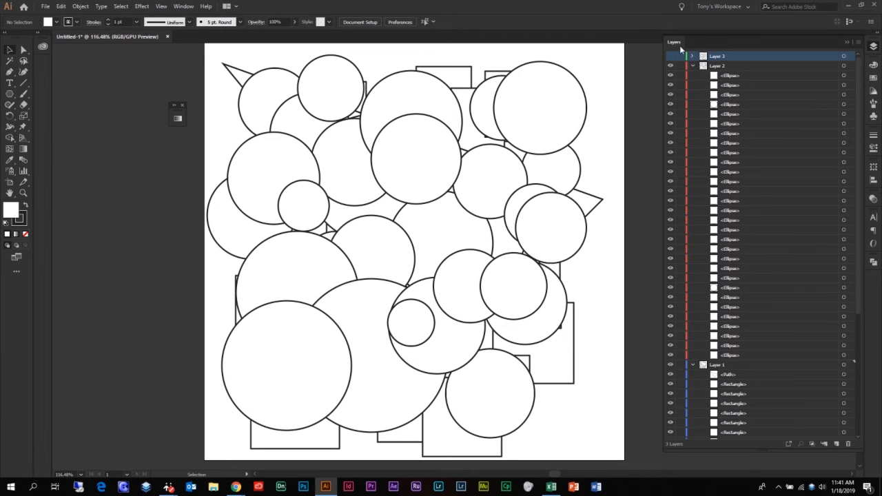
click(719, 375)
mouse_move(719, 375)
mouse_down()
mouse_move(700, 137)
mouse_move(715, 70)
mouse_up()
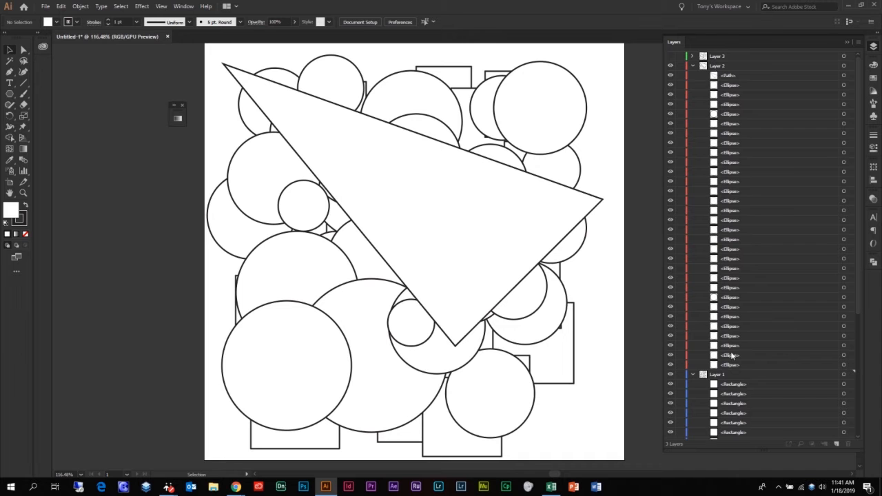
- Expand and show Layer 3, and move the triangle path from Layer 2 to above the polygons in Layer 3
click(694, 55)
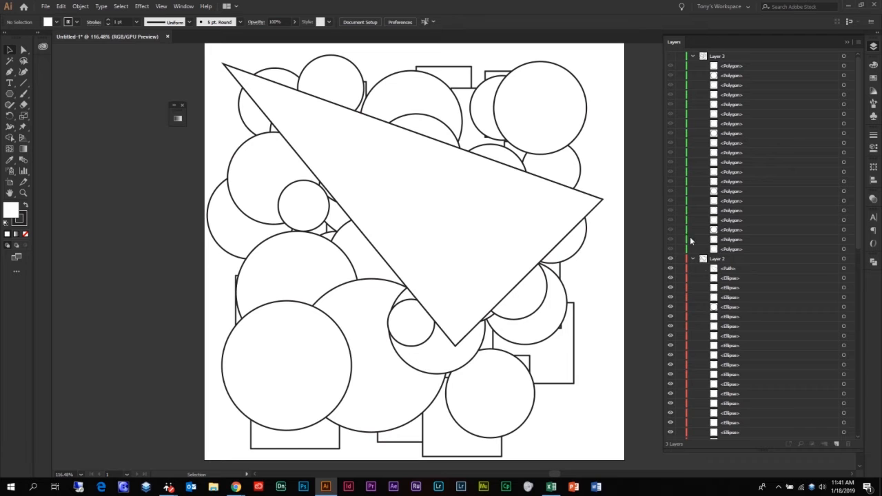
click(670, 56)
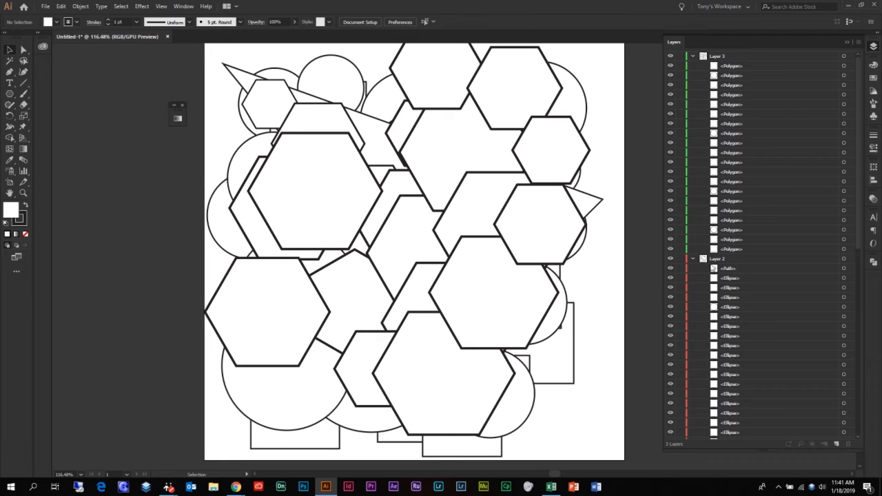
click(716, 272)
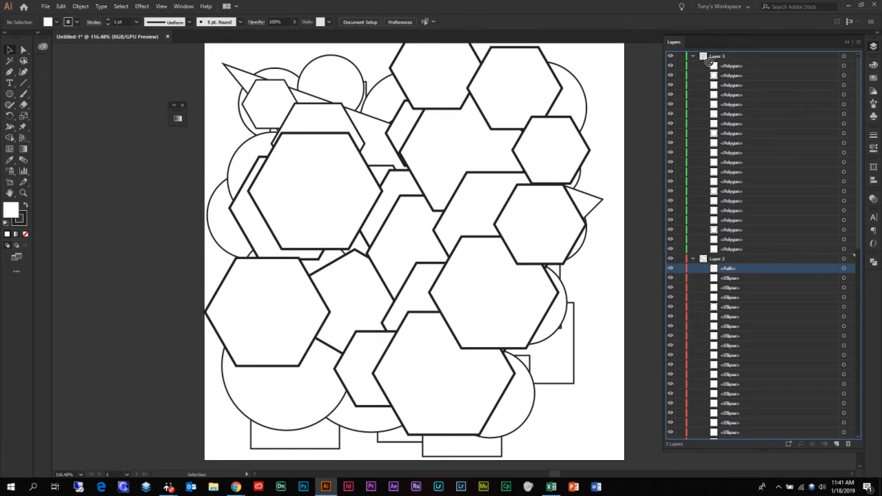
drag(714, 65, 714, 64)
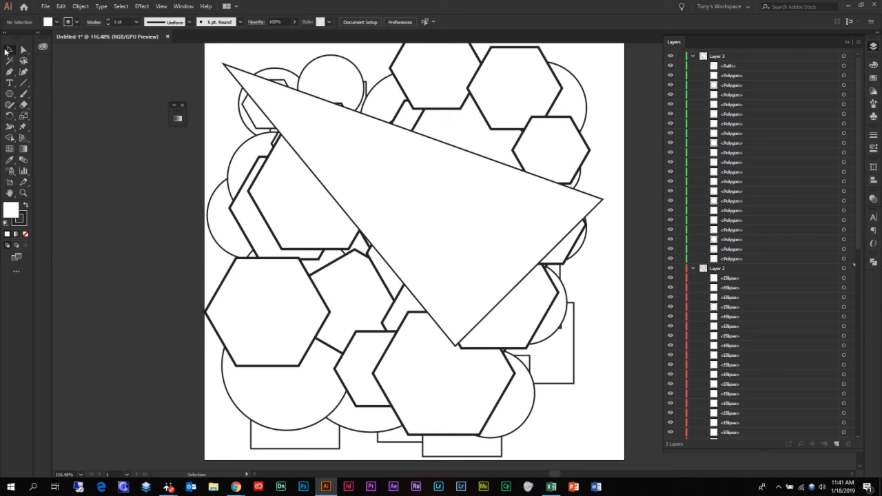
- Delete the large triangle from the artwork
click(438, 180)
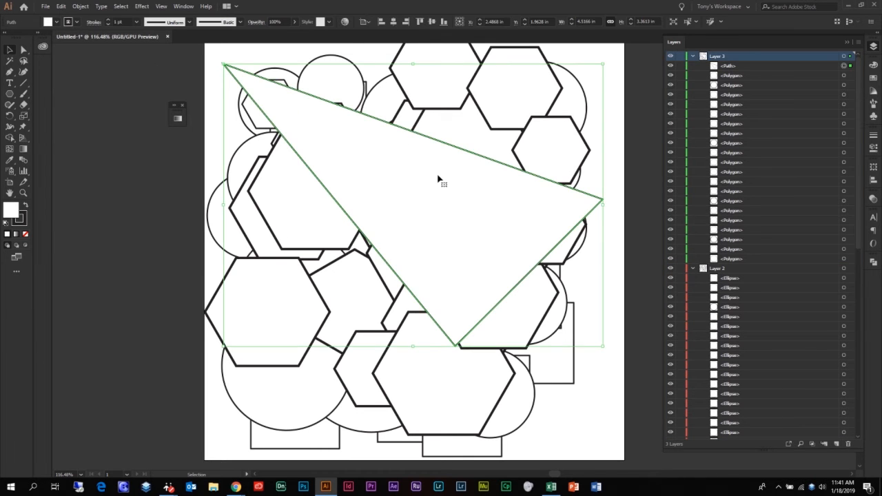
key(Delete)
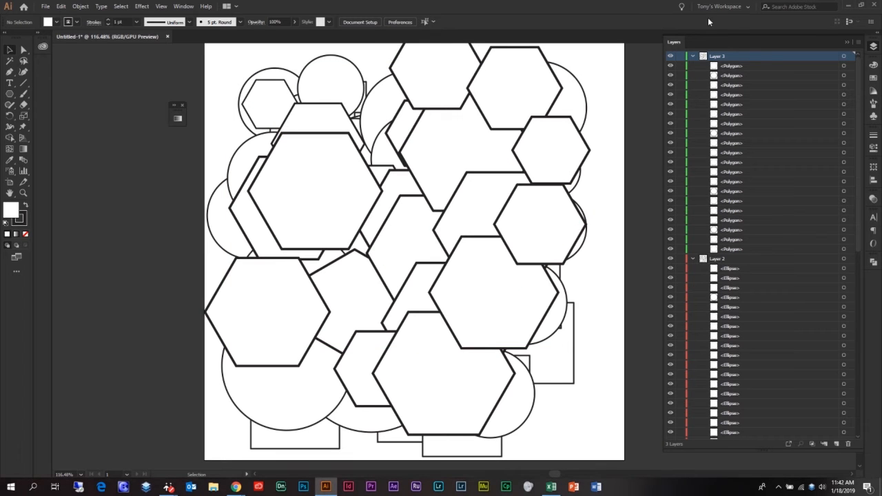
- Rename Layer 3 as Polygons and Layer 2 as Circles
double_click(717, 58)
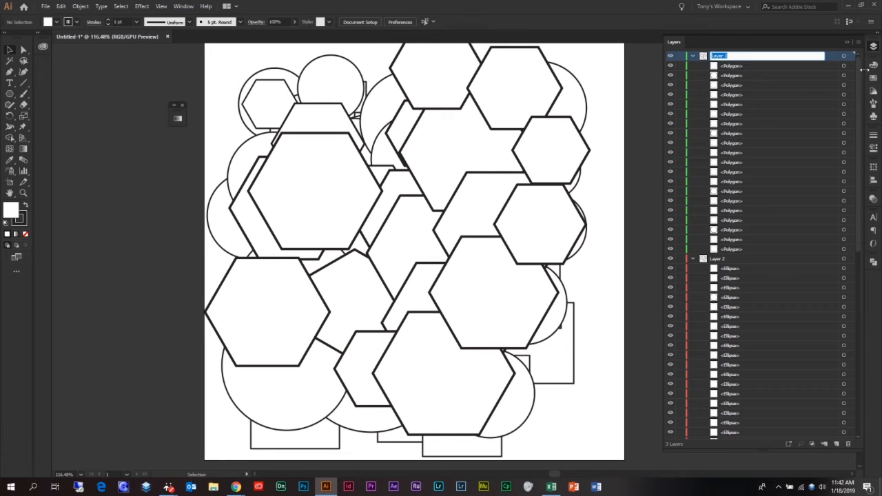
text(Poly)
key(BackSpace)
key(BackSpace)
text(lygon)
double_click(719, 260)
text(Circles)
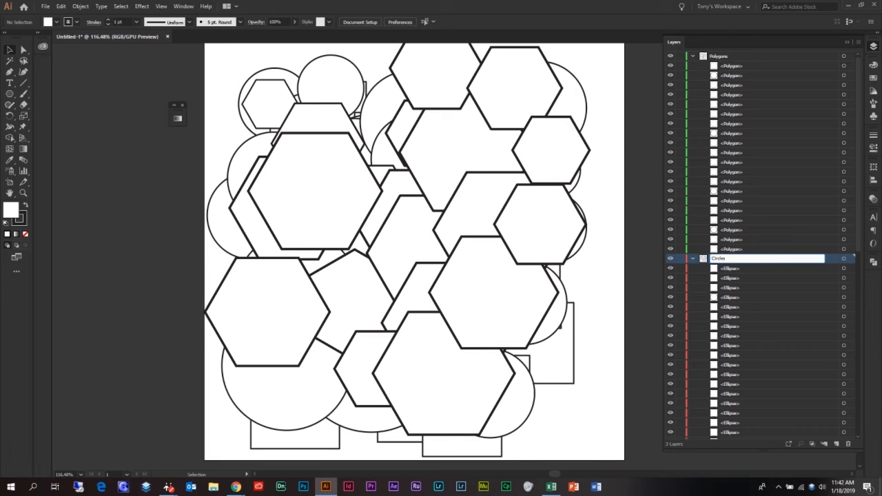
key(Return)
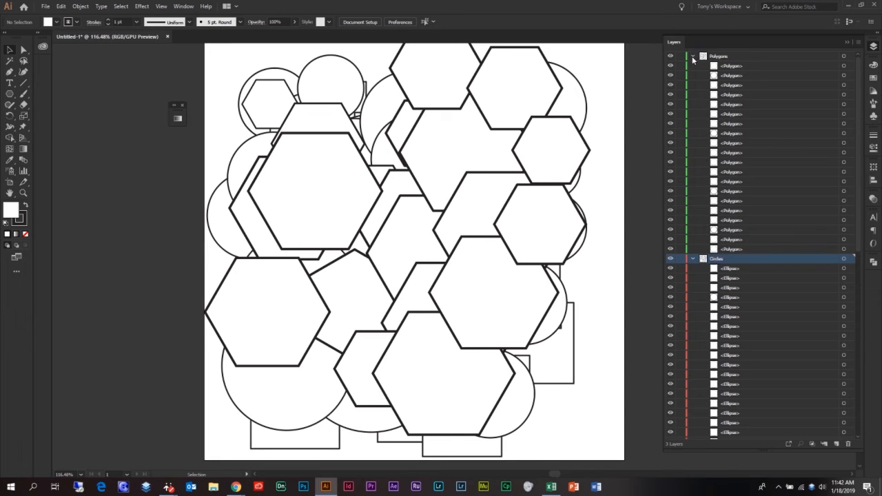
- Rename Layer 1 as Squares and collapse the contents of all three layers
click(693, 55)
click(692, 66)
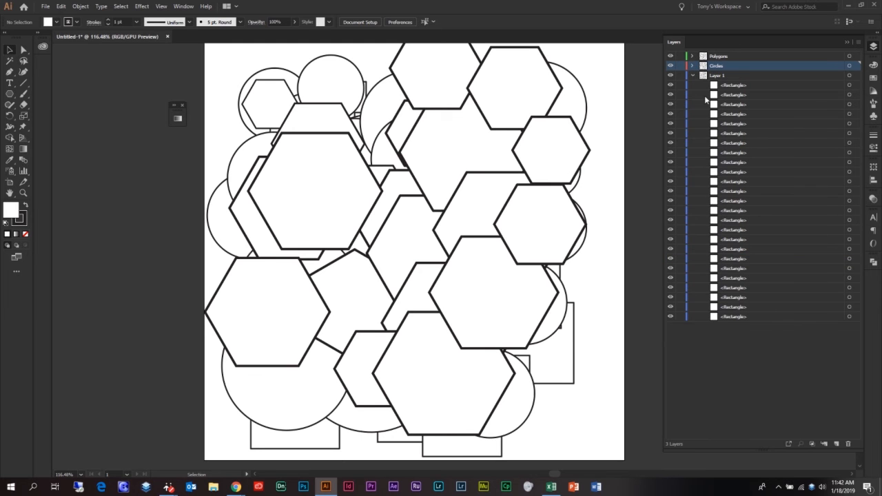
double_click(721, 75)
text(R)
text(quares)
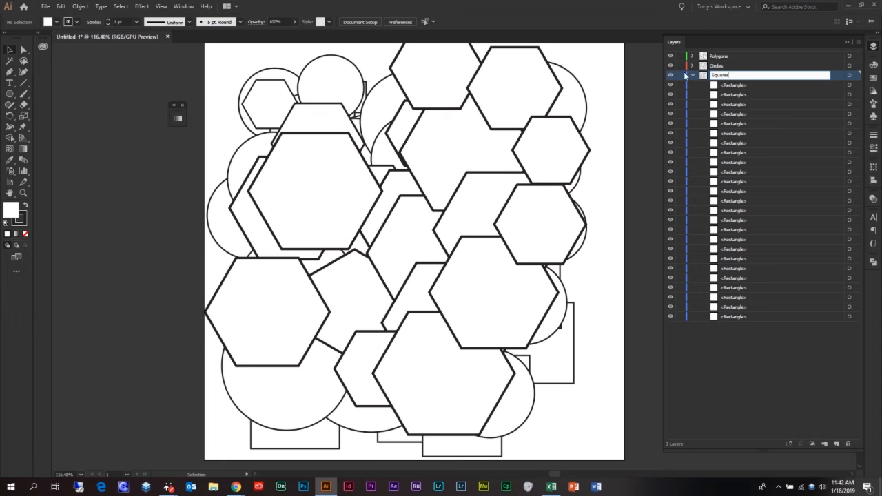
key(Return)
click(693, 75)
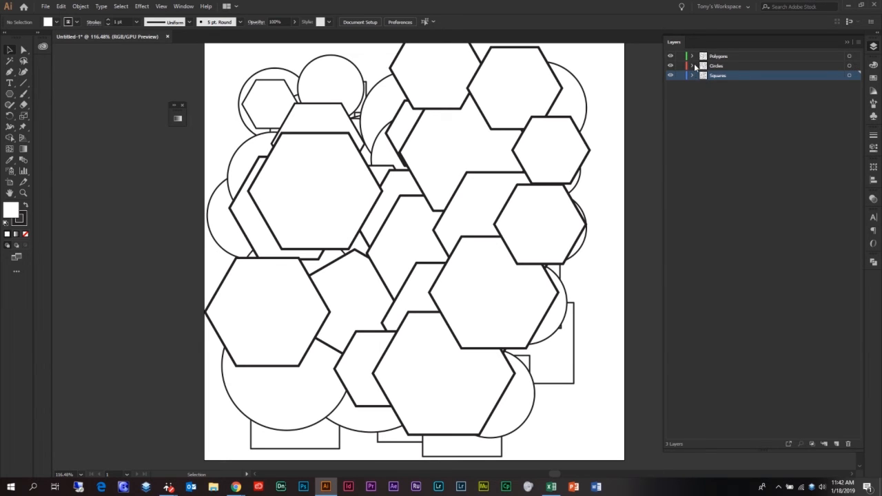
- Expand and collapse the Circles and Polygons layers to review the objects they contain
click(693, 64)
click(693, 65)
click(694, 65)
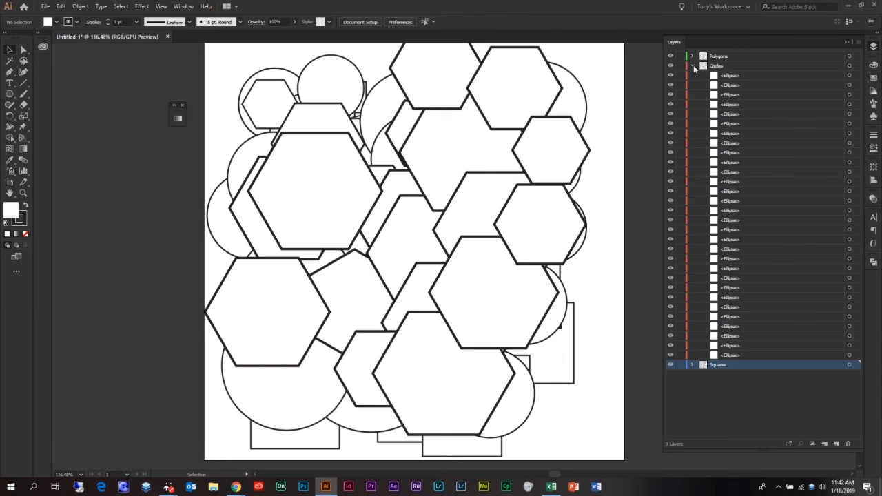
click(694, 64)
click(693, 57)
click(693, 57)
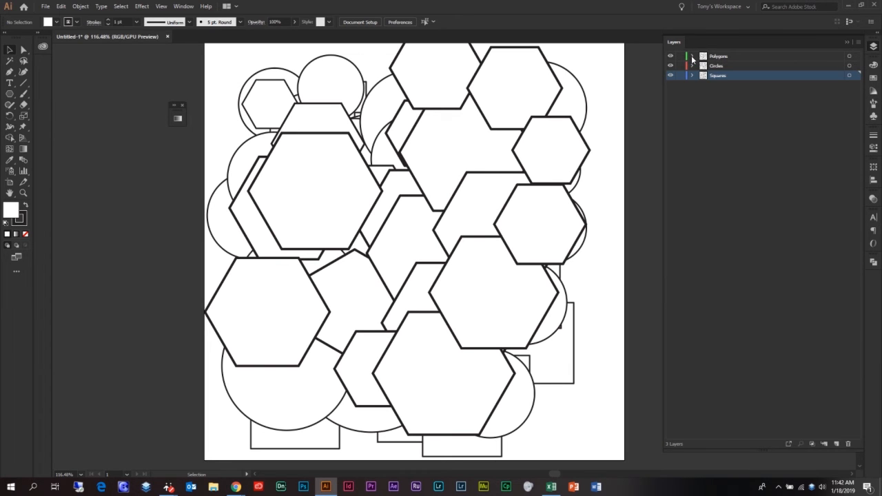